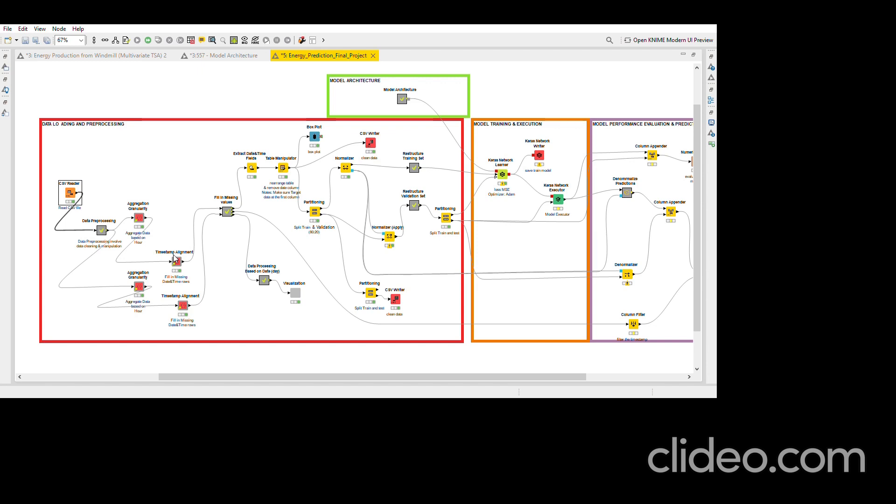
Step: Move the upper Timestamp Alignment node slightly so that it lines up vertically with the lower Timestamp Alignment node
left_click(139, 218)
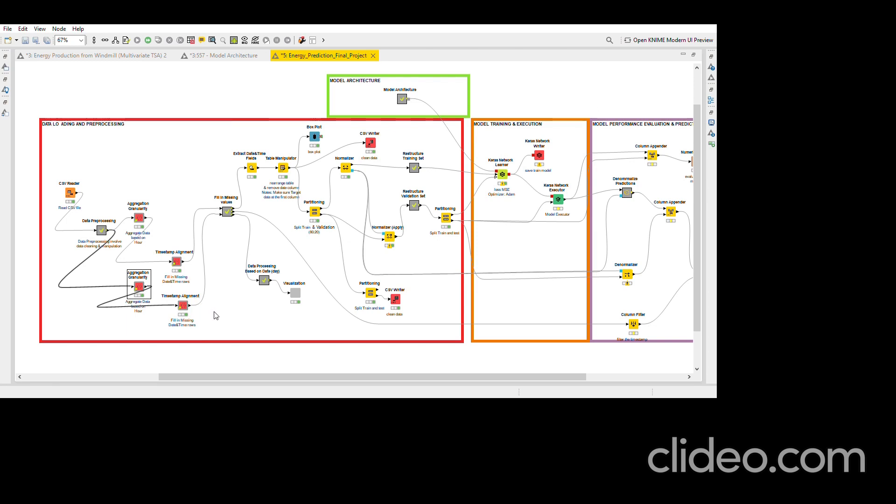
left_click_drag(168, 231, 226, 298)
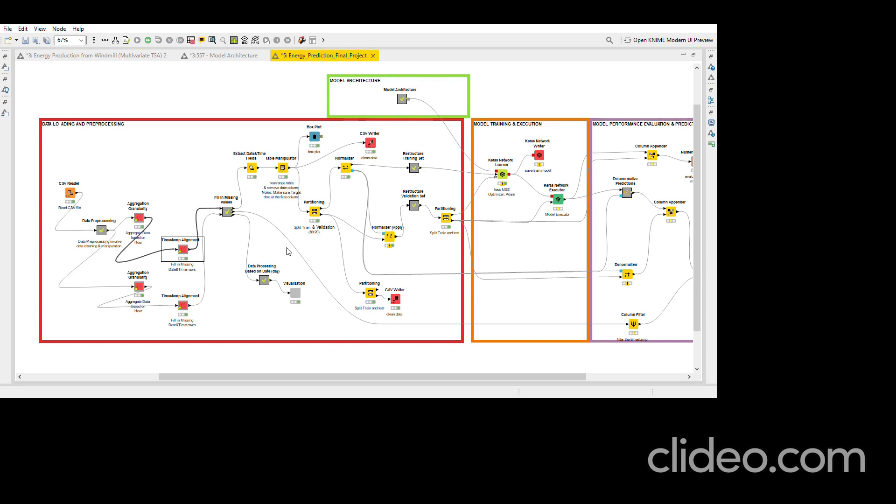
Step: Examine the Fill in Missing Values, Box Plot, Partitioning and CSV Writer nodes in the data preprocessing section
key("Right")
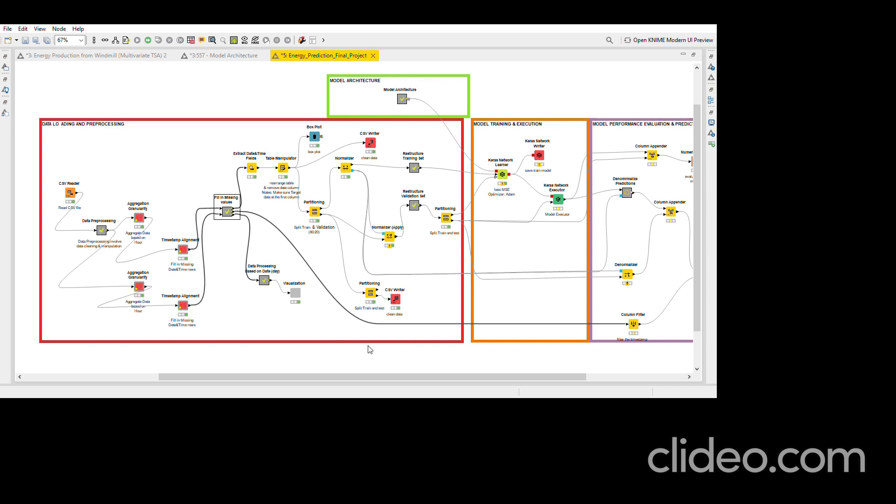
key("Down")
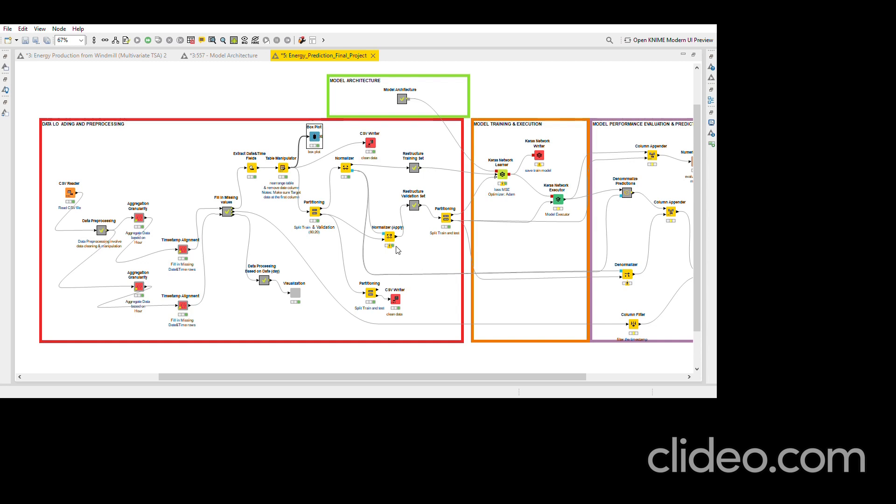
key("Down")
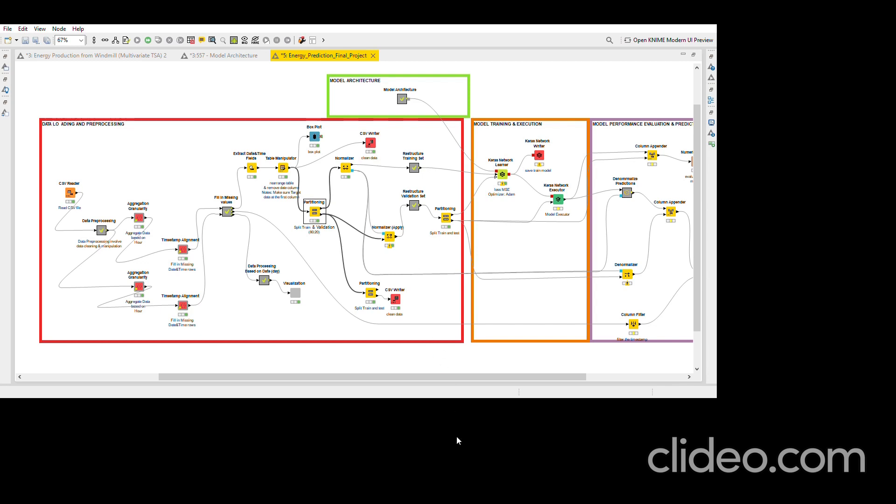
left_click(460, 455)
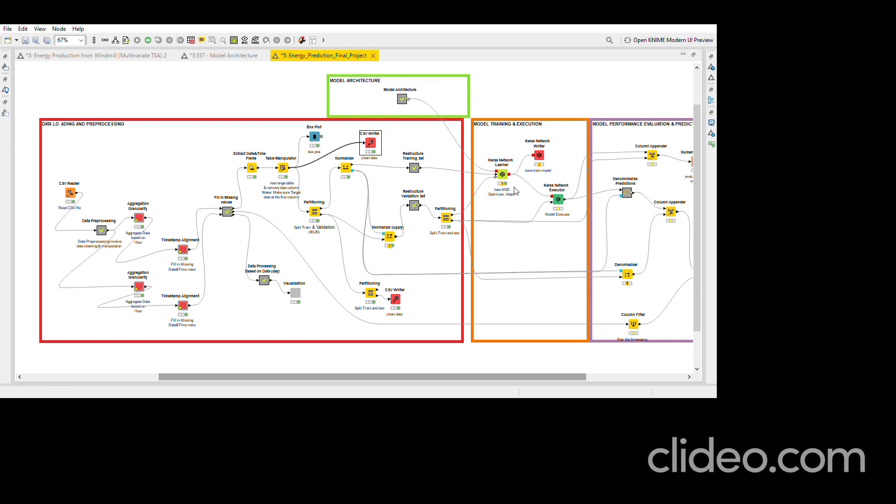
Step: Open the Model Architecture component to examine its Keras layers, and return to the Energy_Prediction_Final_Project workflow
key("Right")
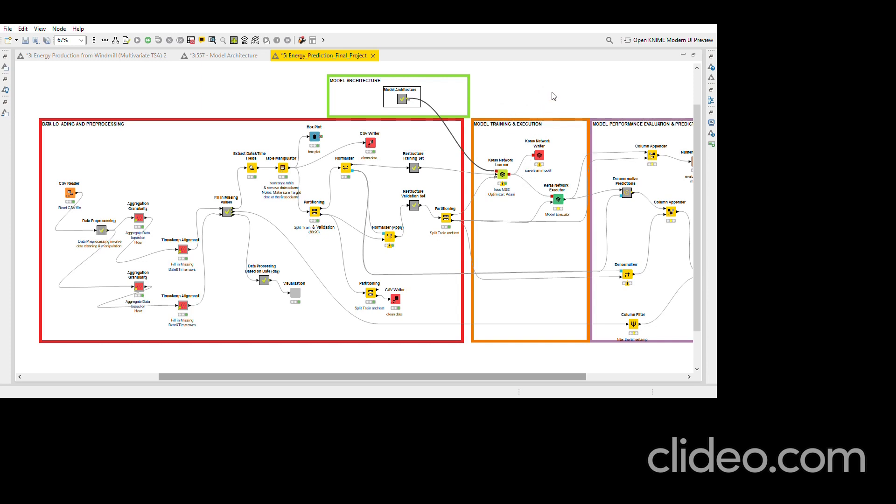
key("ctrl+alt+Return")
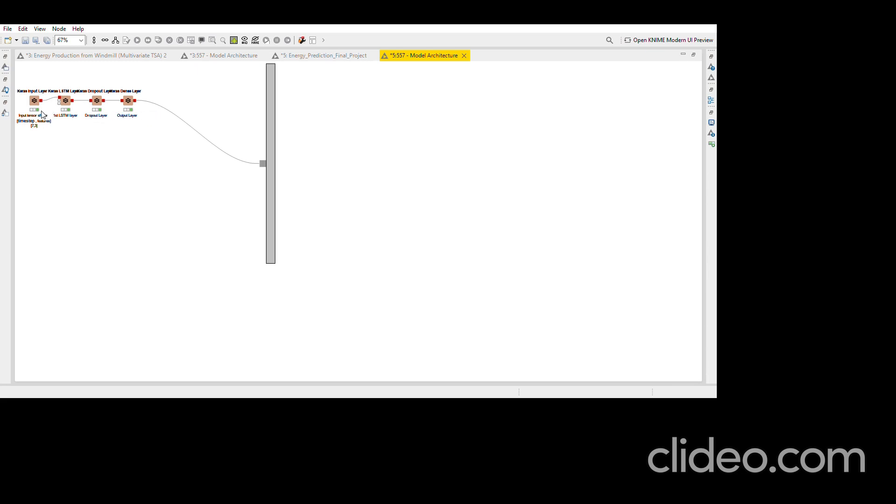
left_click(430, 56)
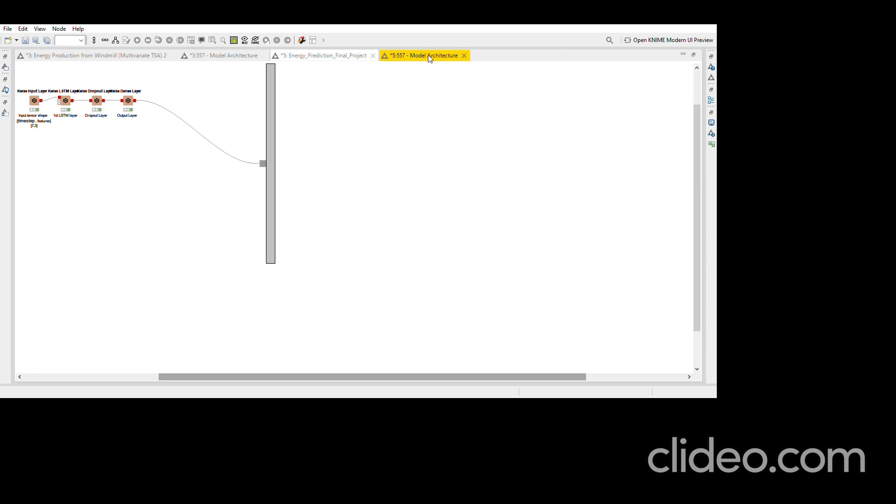
key("ctrl+Page_Up")
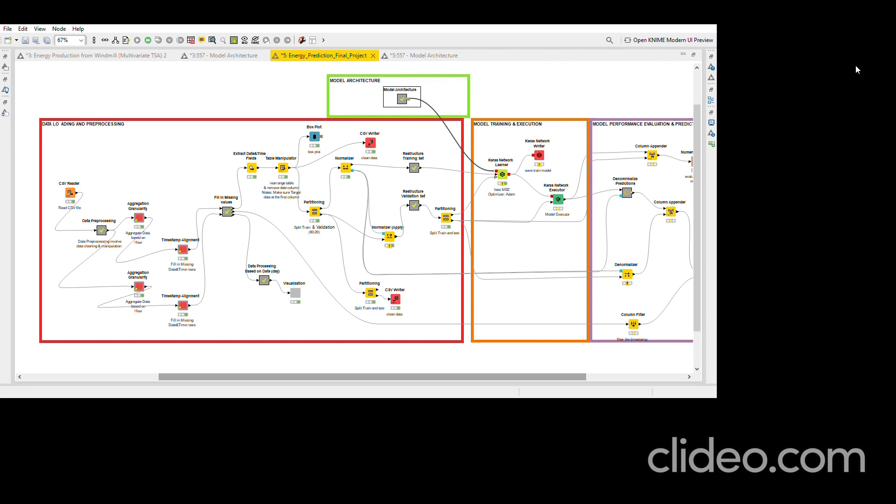
Step: Restore the full workbench layout and examine the Keras Network Executor and the Column Appender feeding the Numeric Scorer
key("ctrl+m")
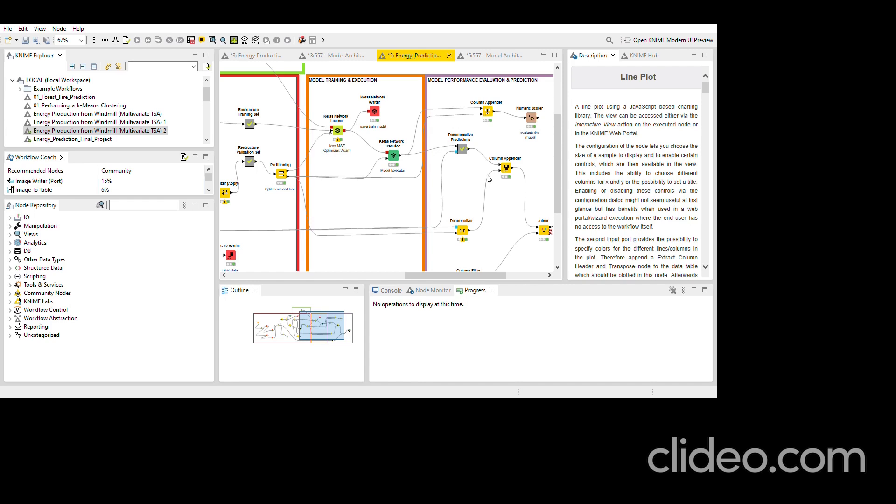
key("Left")
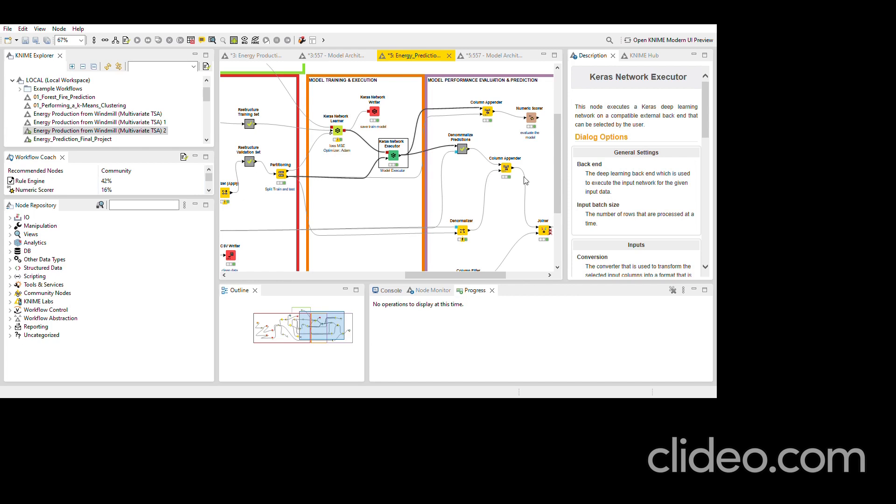
scroll(526, 180, "right", 3)
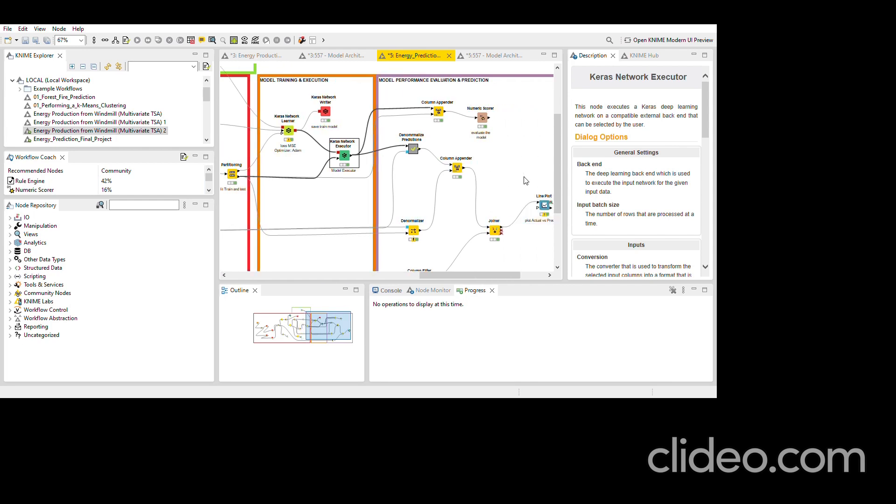
scroll(526, 181, "down", 1)
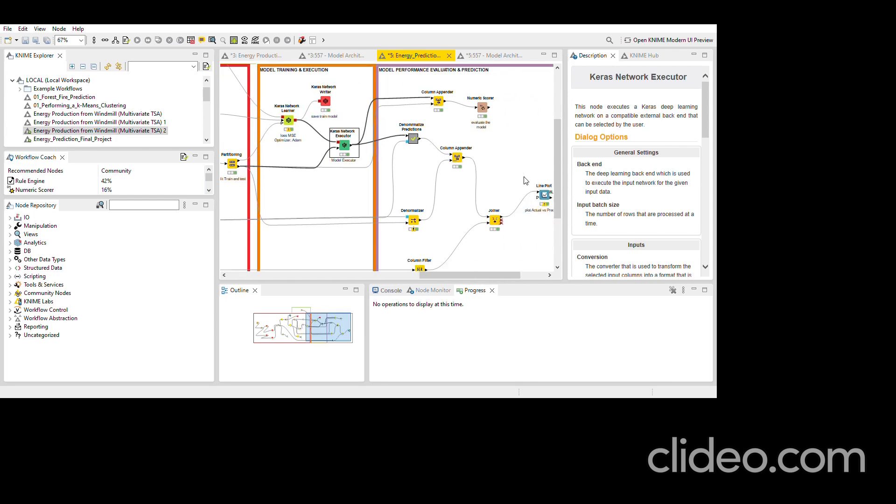
double_click(438, 102)
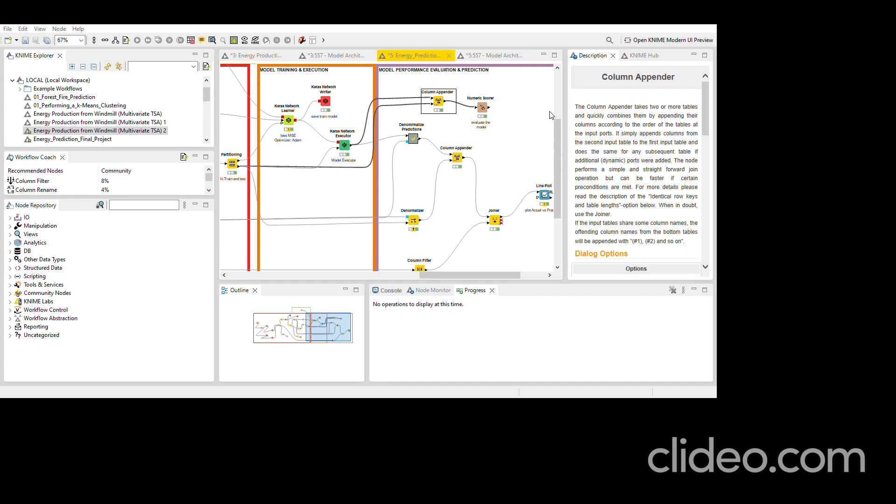
Step: Examine the Numeric Scorer node's description and nudge the purple Model Performance Evaluation & Prediction frame slightly up and to the left
left_click(589, 134)
left_click(450, 164)
scroll(456, 161, "left", 2)
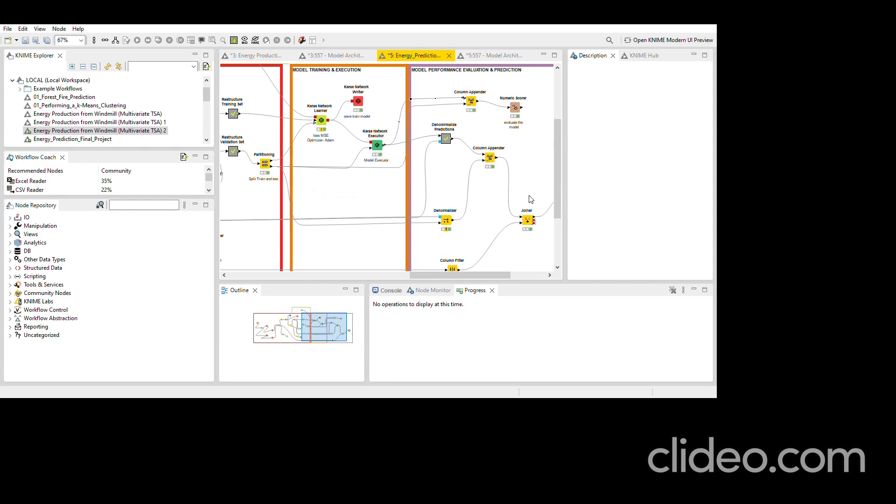
scroll(529, 196, "right", 5)
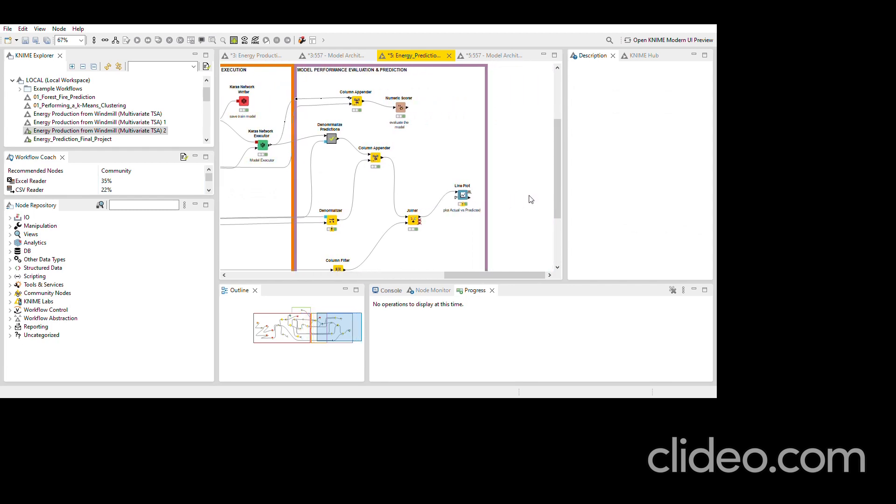
left_click(400, 108)
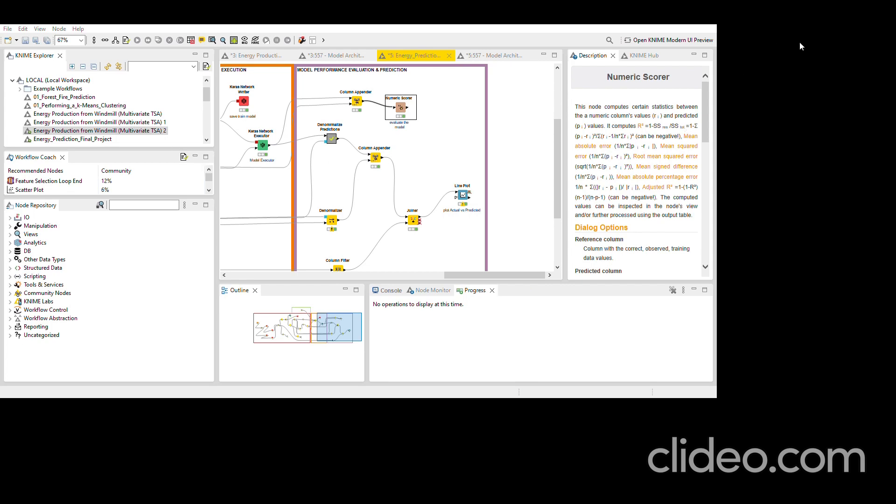
left_click(436, 166)
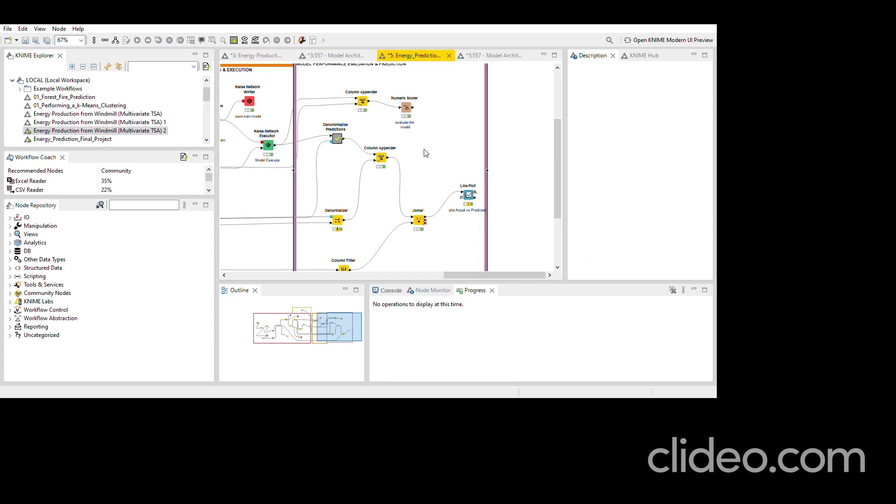
Step: Select the Denormalize Predictions component, read its contained nodes and trace its incoming and outgoing connections
key("Left")
scroll(412, 199, "left", 3)
scroll(412, 202, "left", 5)
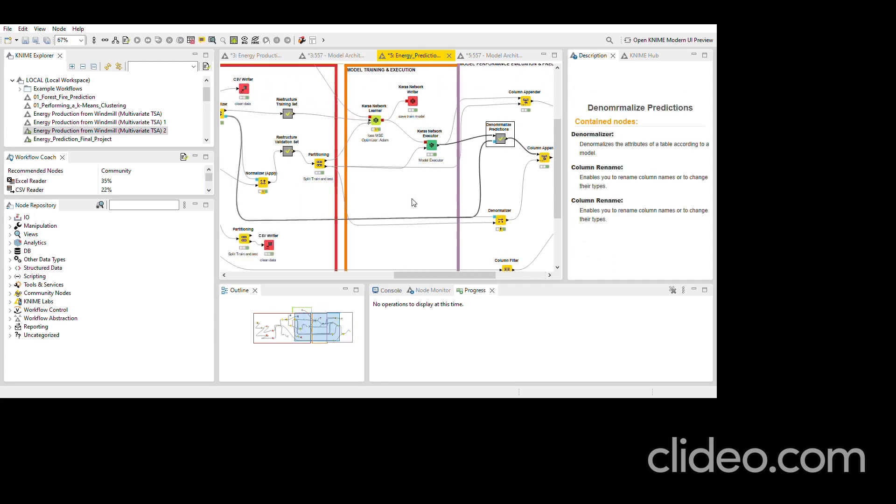
scroll(412, 202, "right", 6)
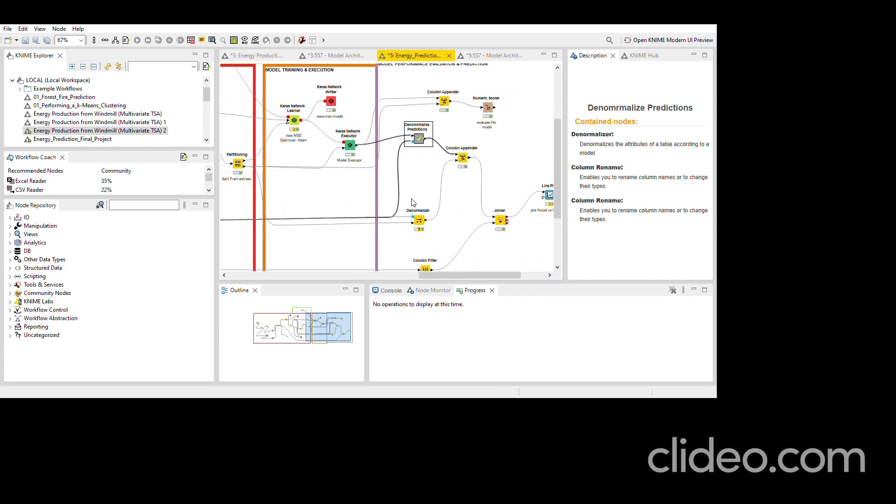
scroll(410, 202, "right", 1)
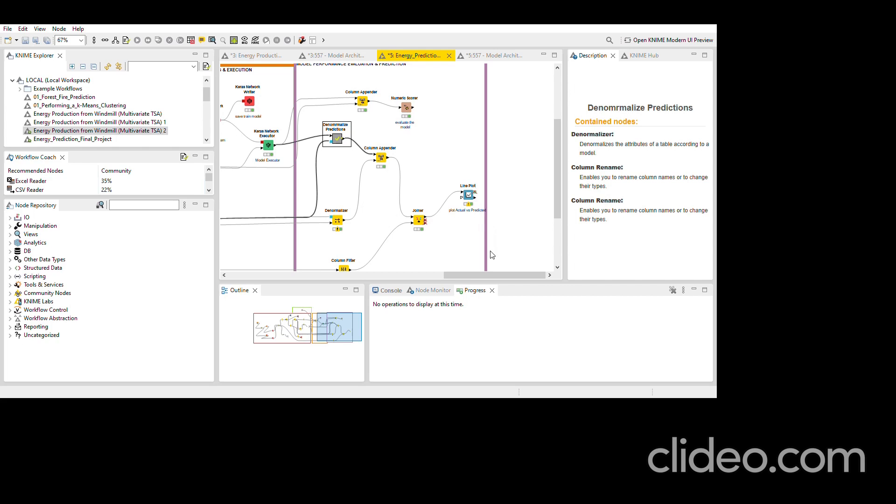
Step: Examine the Joiner node's description and trace its Column Filter input back to the preprocessing section
scroll(510, 265, "down", 3)
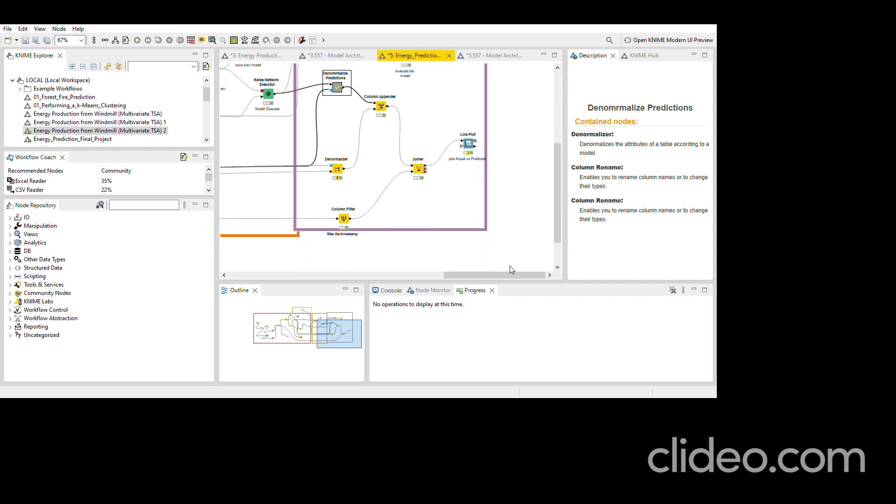
left_click(418, 168)
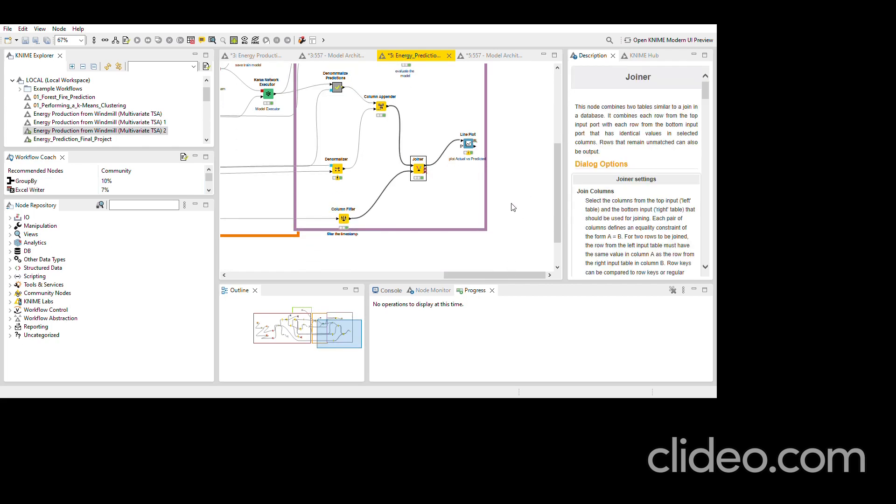
scroll(420, 261, "left", 5)
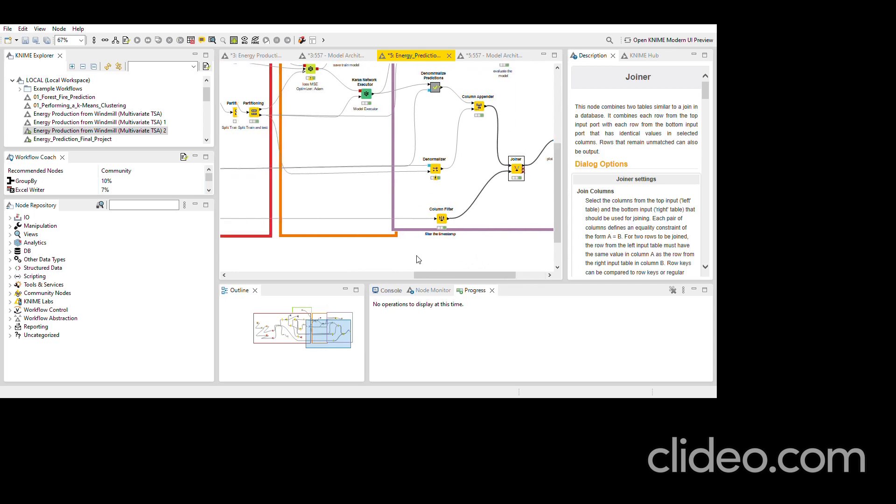
scroll(418, 260, "left", 3)
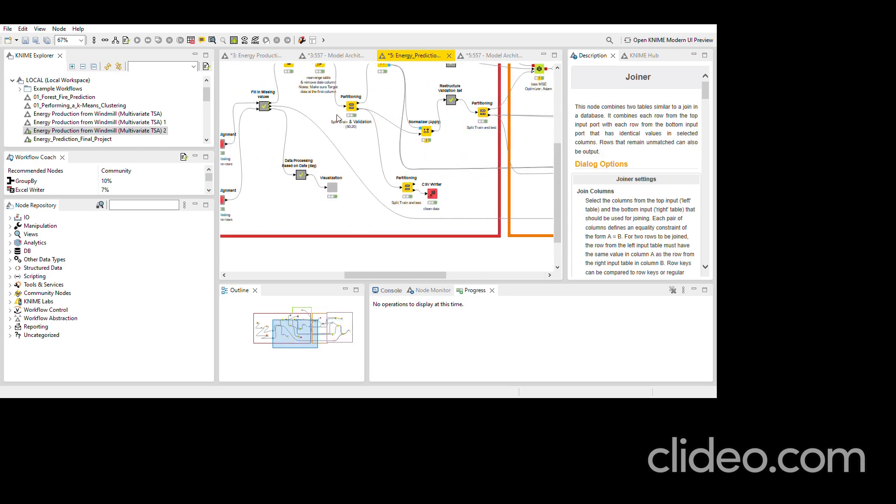
scroll(337, 118, "right", 8)
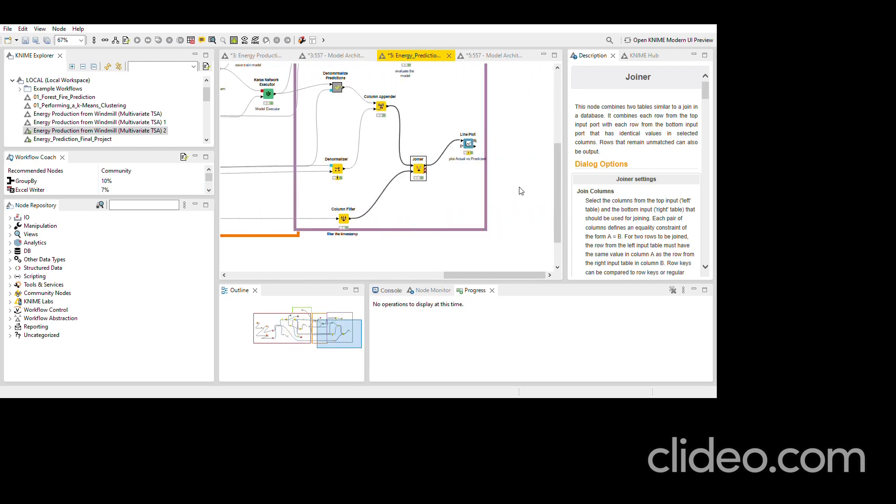
Step: Examine the Line Plot node's description and maximize the workflow editor at 50% zoom
left_click(468, 144)
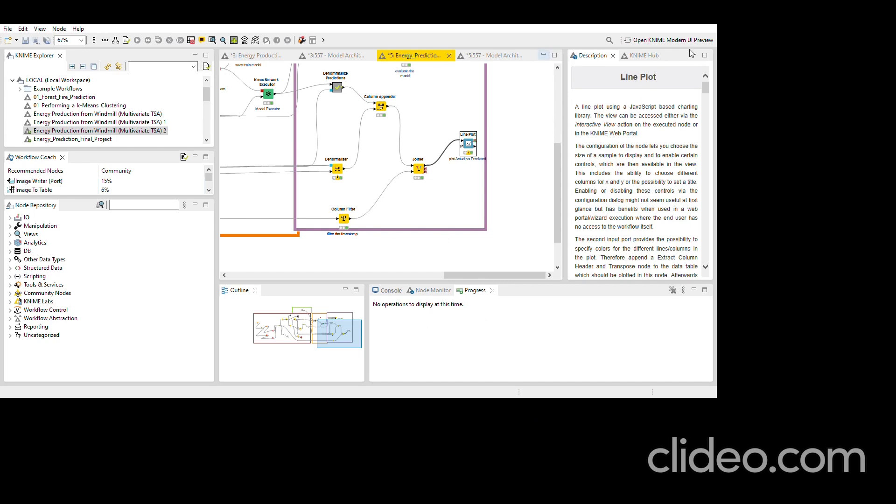
key("ctrl+m")
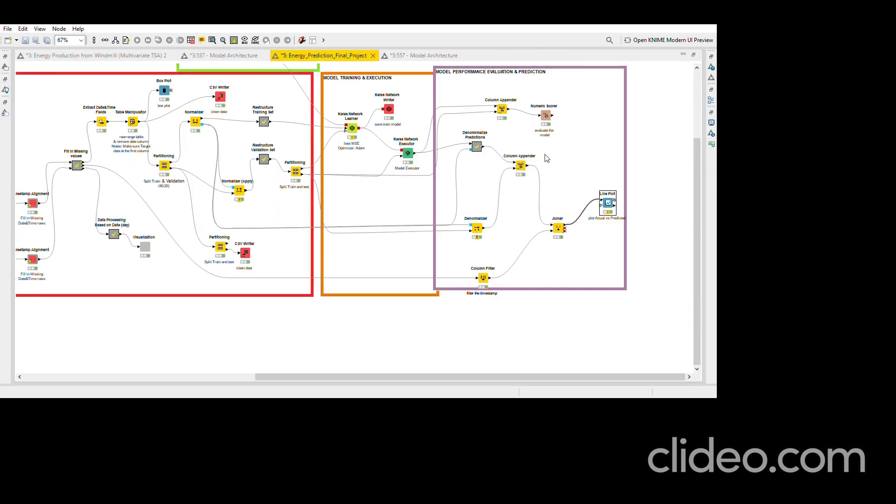
scroll(547, 159, "down", 1)
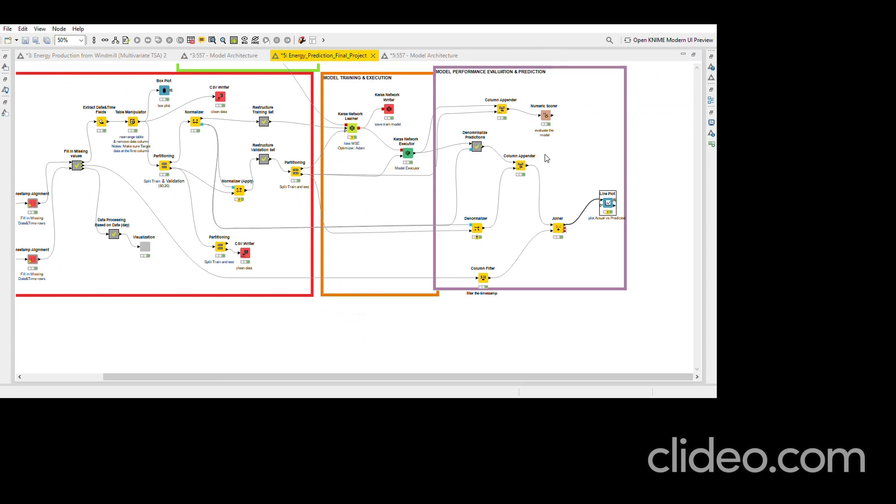